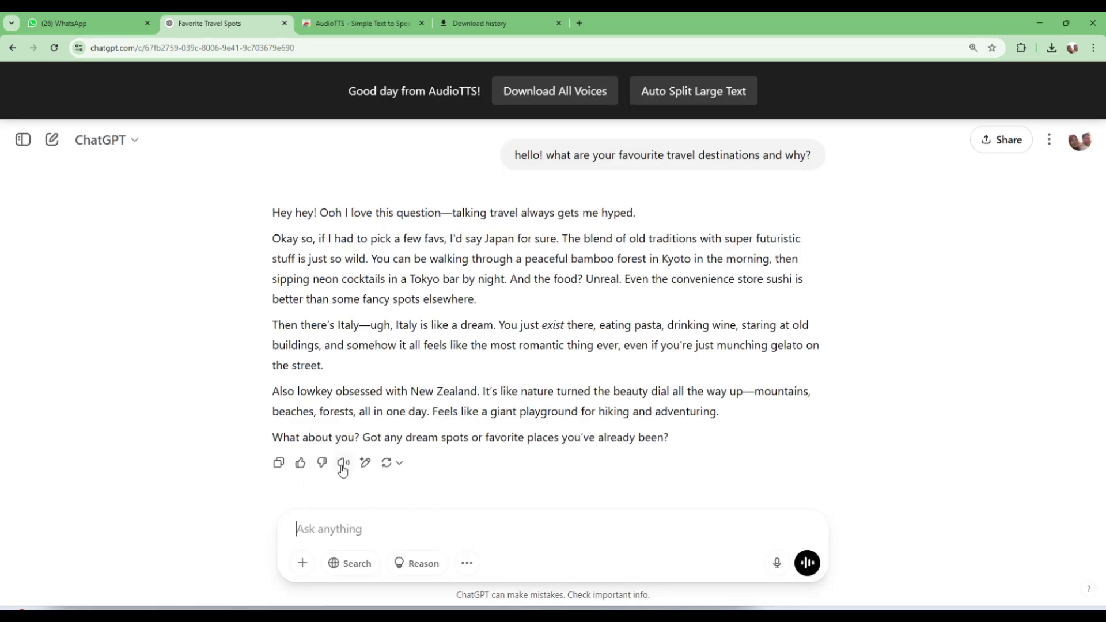
Have the travel-destinations reply read aloud and saved as an MP3.
click(343, 464)
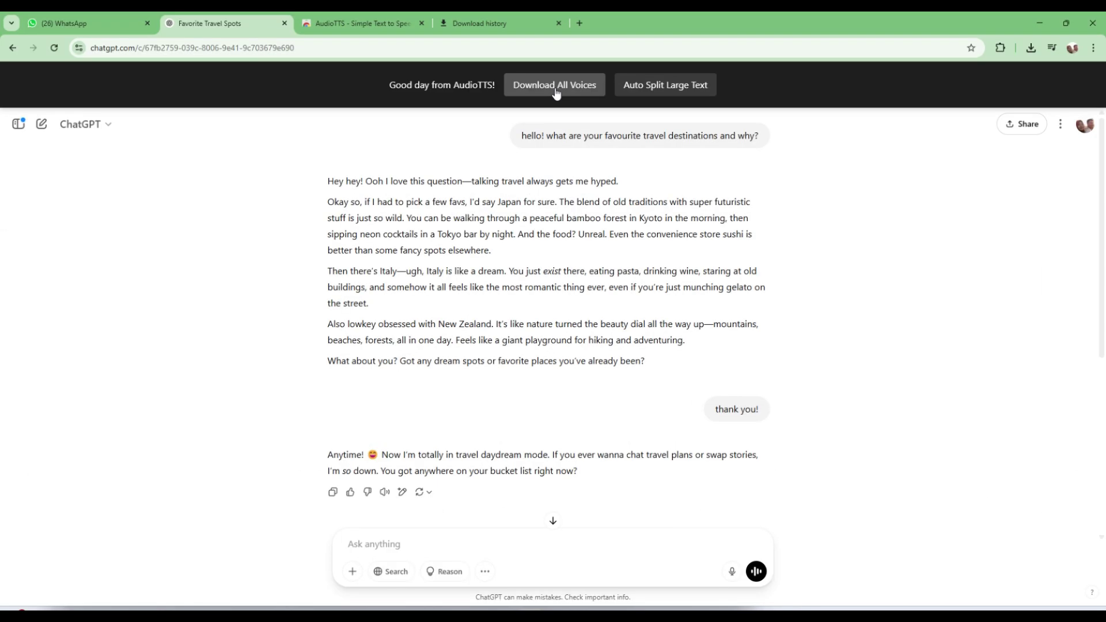
Download a combined MP3 of every reply with Download All Voices.
click(556, 91)
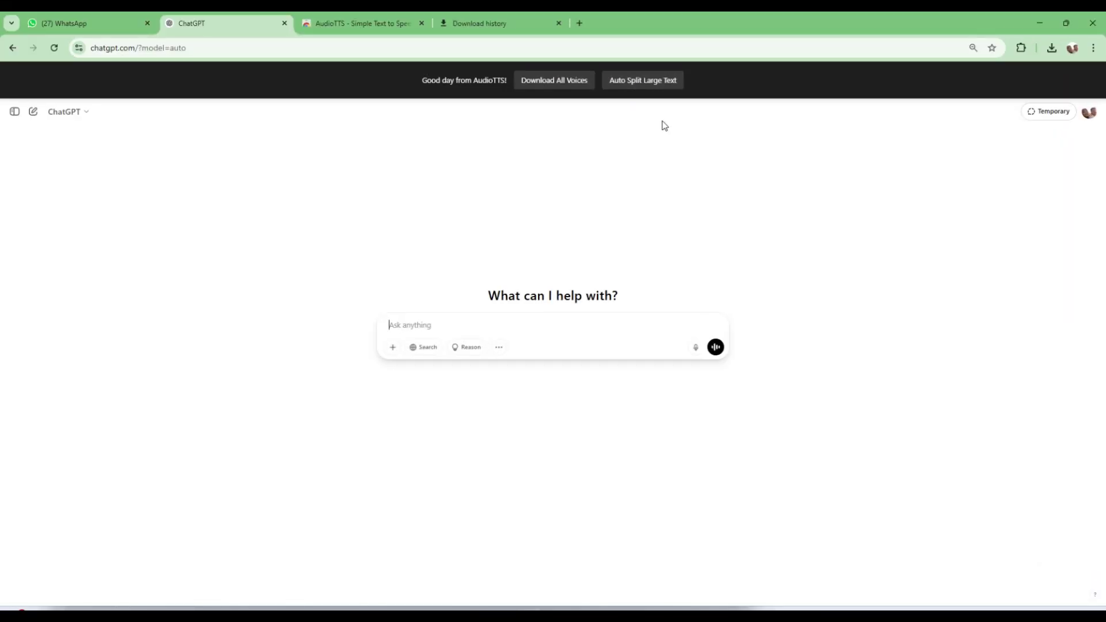
Paste the long Wang Chuanfu story into Auto Split Large Text and split it into parts.
click(648, 84)
key(ctrl+v)
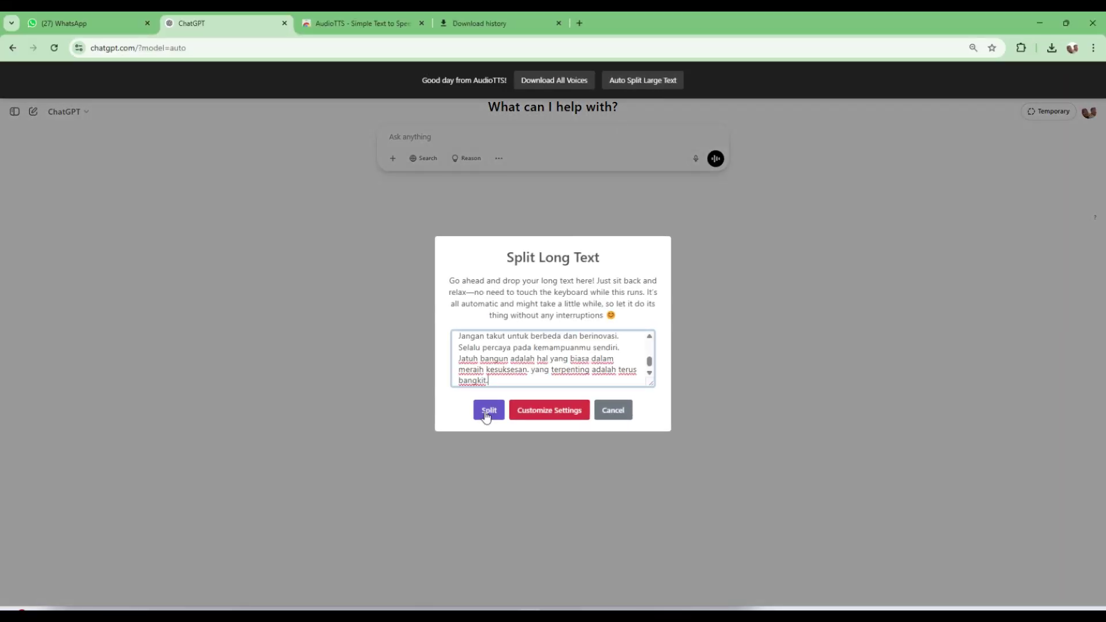
click(487, 413)
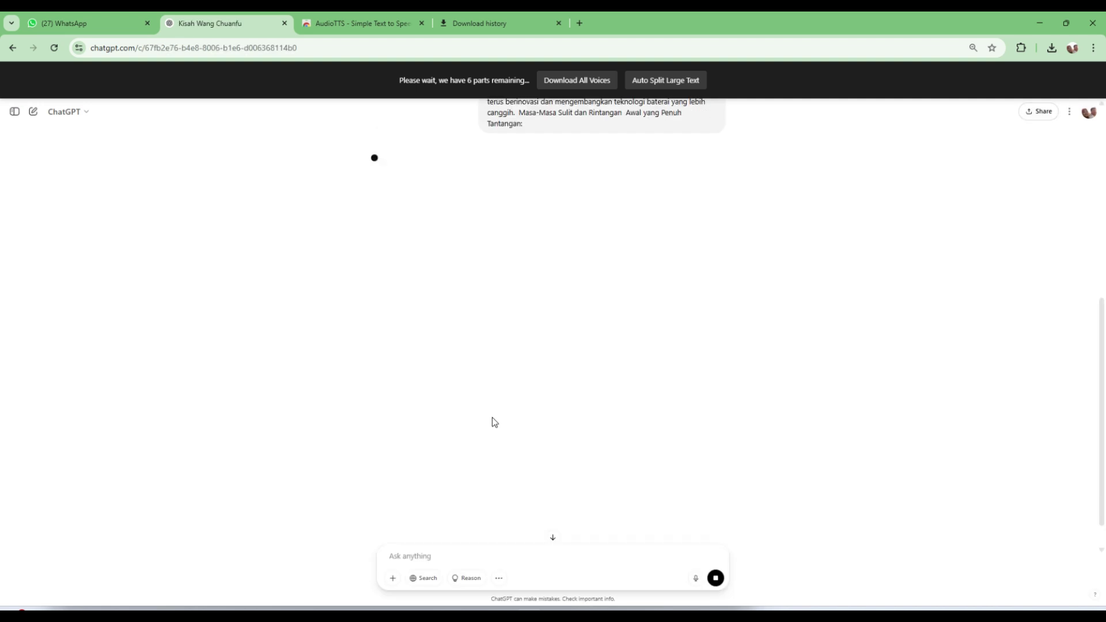